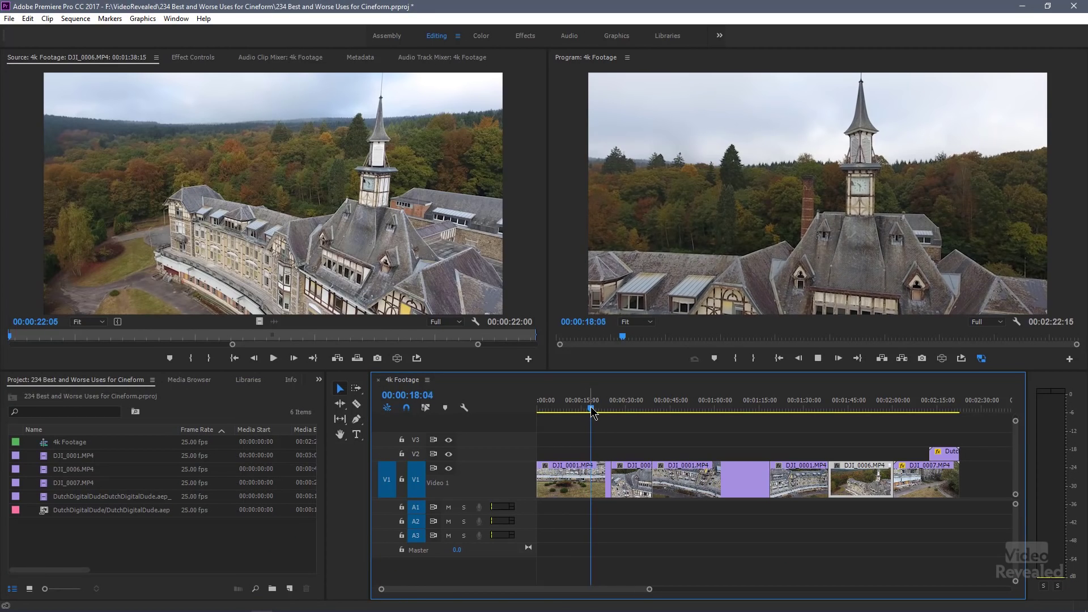
Play the 4k Footage sequence from its start and scrub the playhead to about 00:01:26:20.
key(Home)
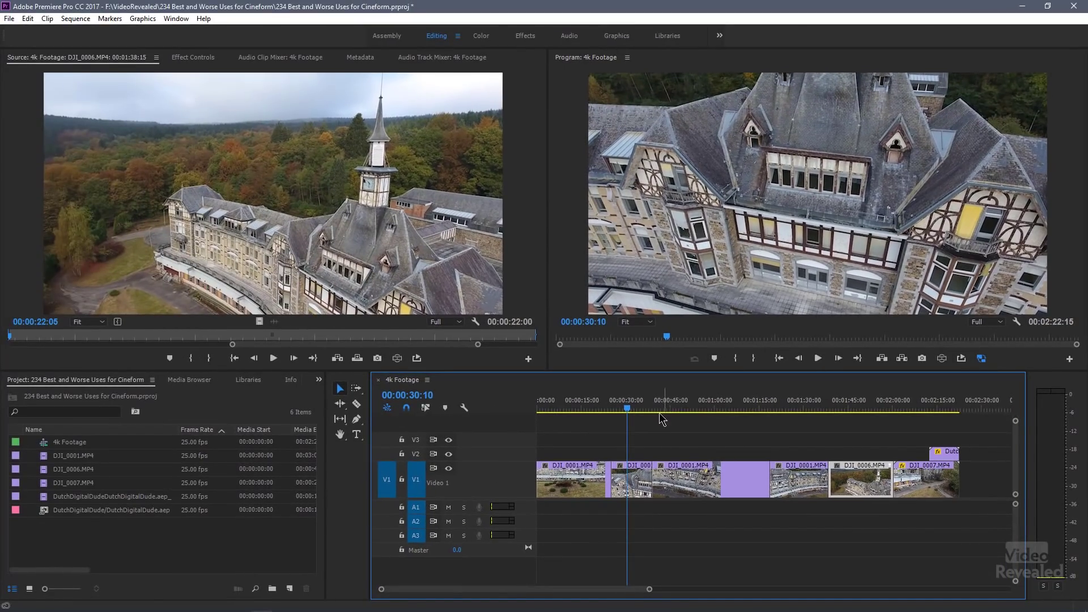
key(space)
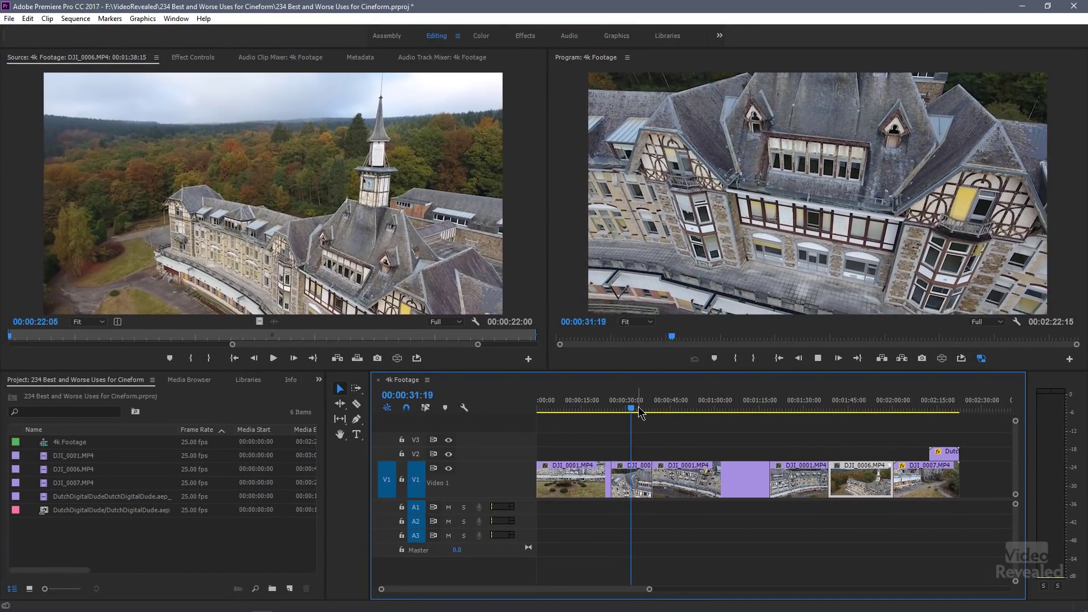
drag(638, 410, 797, 432)
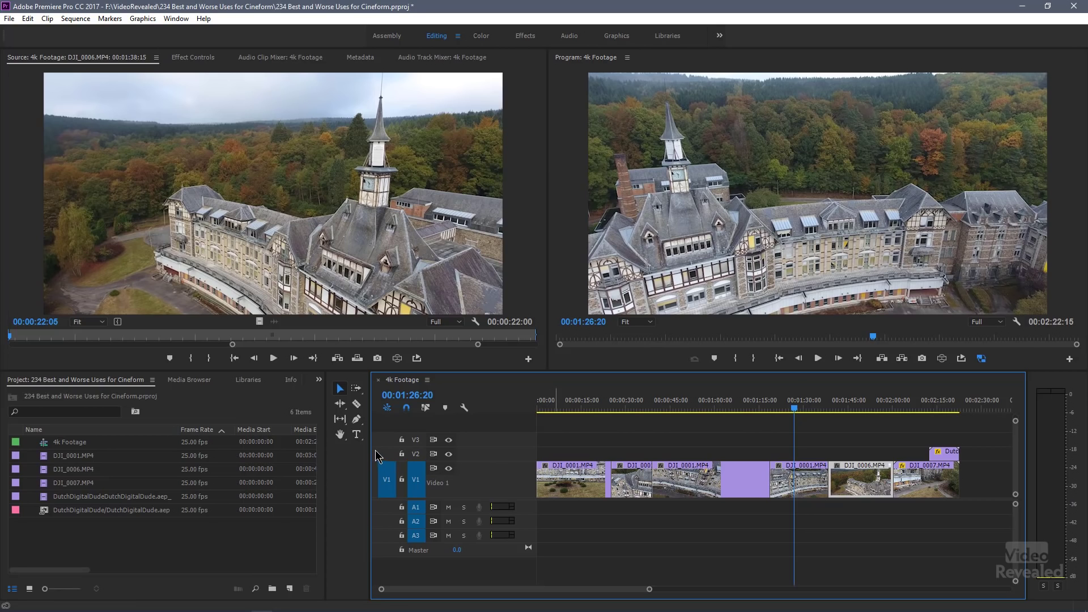
Switch to the Holland folder in File Explorer, maximize its window and widen the Type column.
key(alt+Tab)
key(alt+Tab)
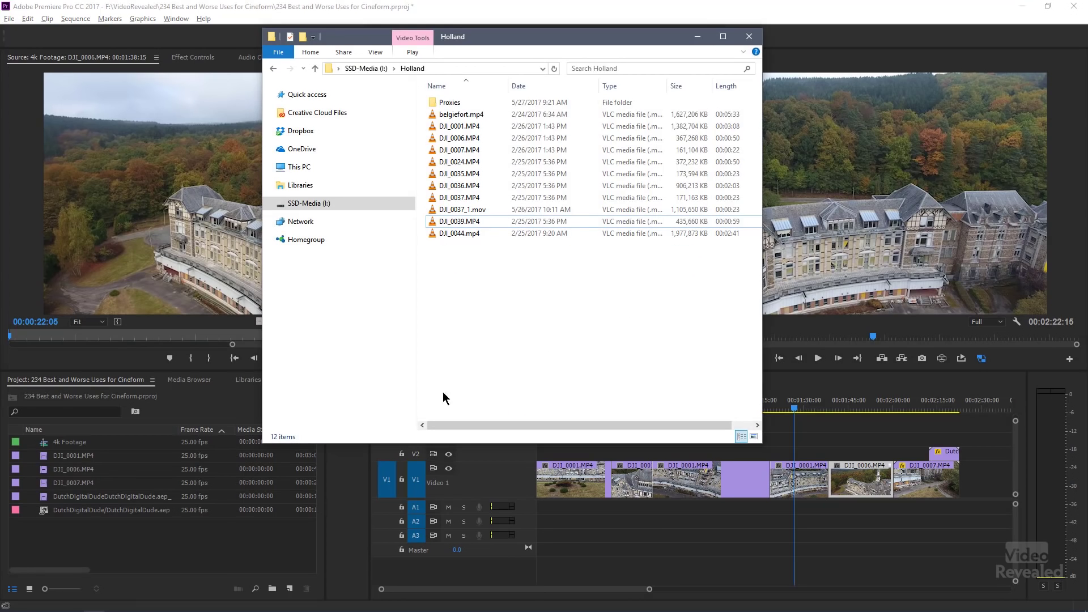
click(722, 36)
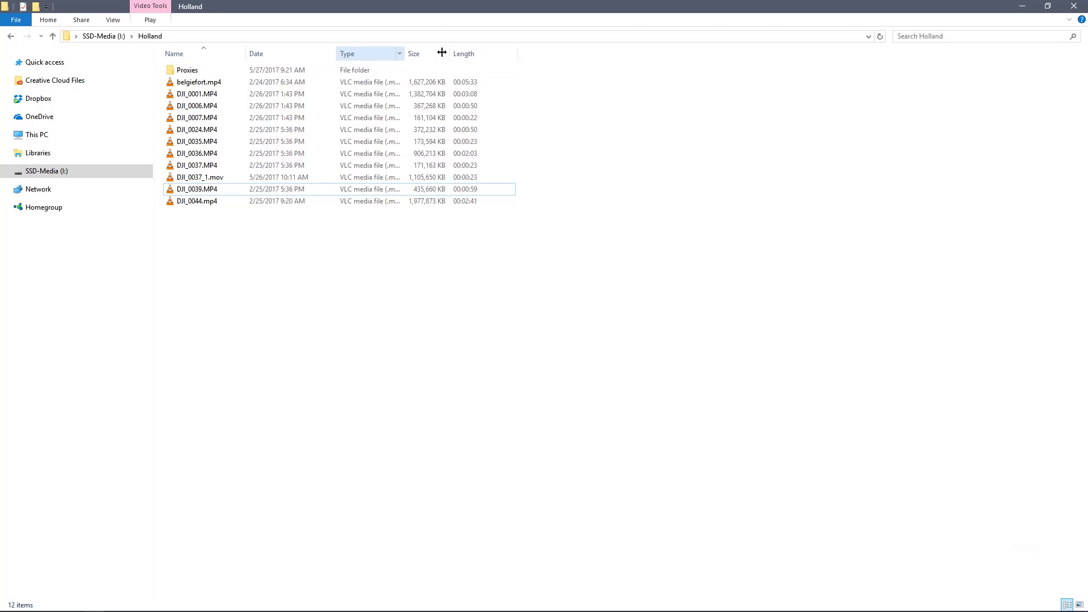
drag(441, 53, 499, 53)
Play DJI_0001.MP4 from the Holland folder, leave full screen and close the player.
click(170, 93)
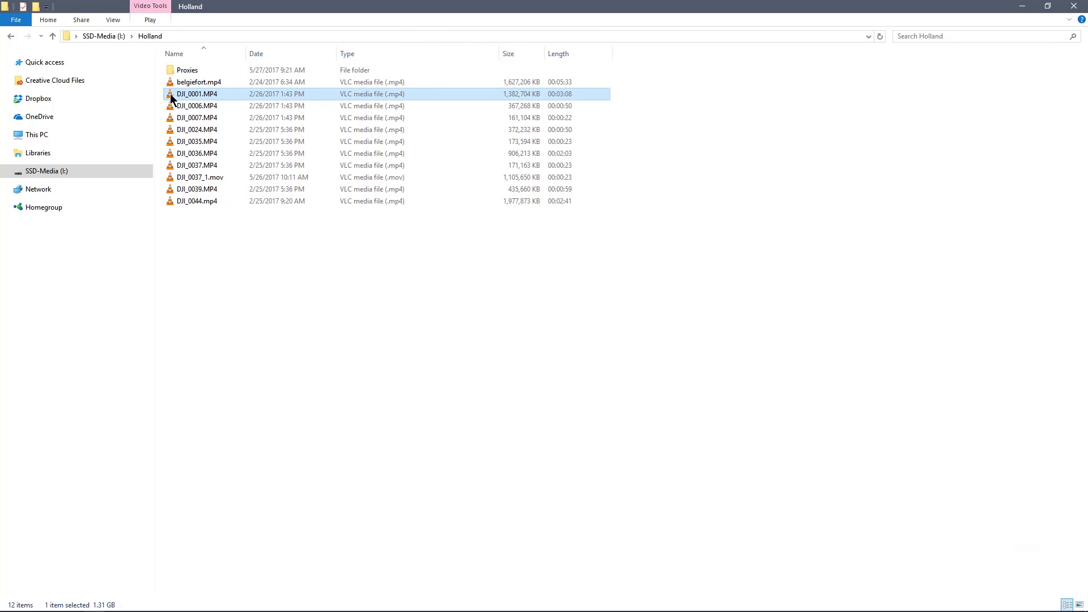
double_click(170, 94)
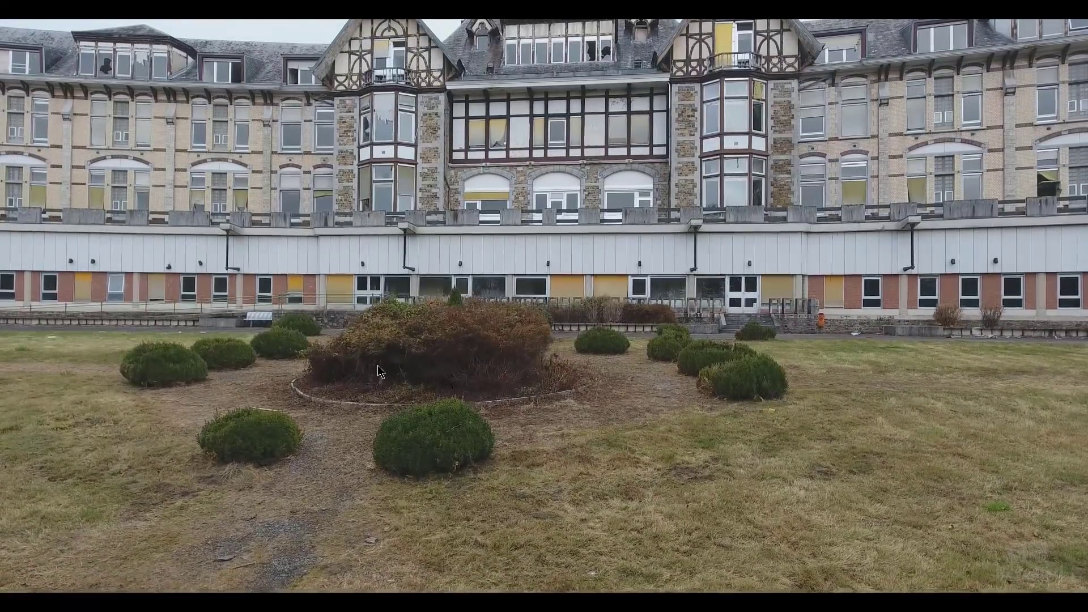
key(Escape)
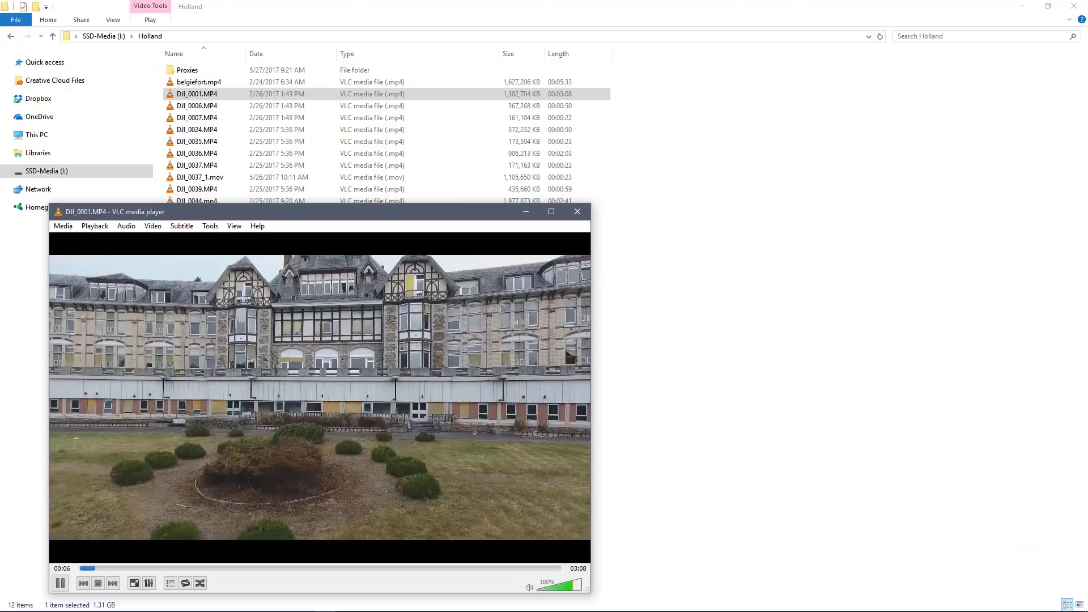
click(576, 213)
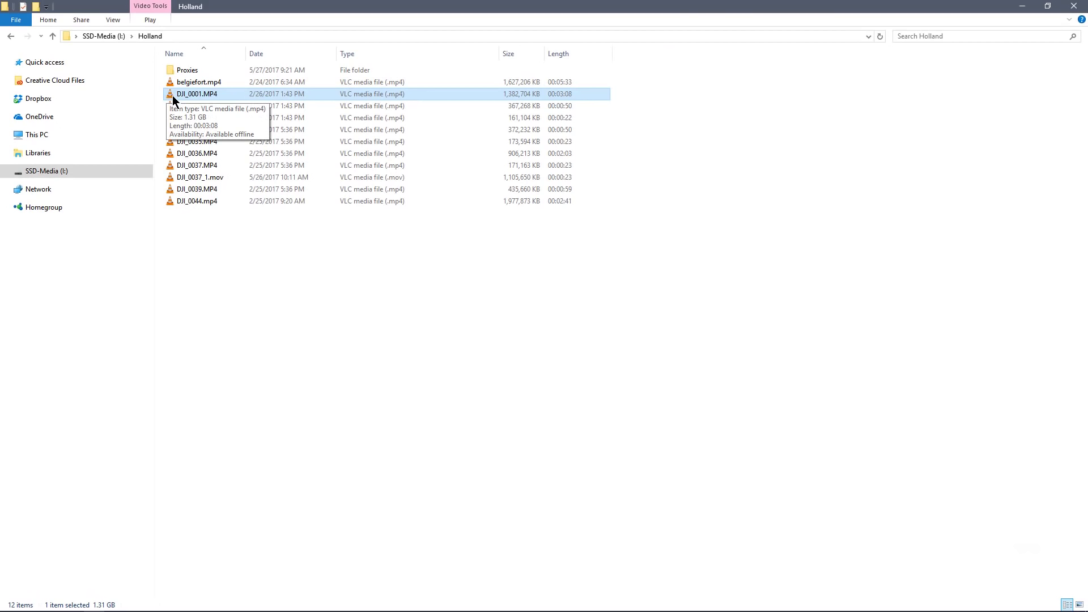
Examine the format, codec and frame size of DJI_0001.MP4 in MediaInfo, and close the report.
right_click(171, 93)
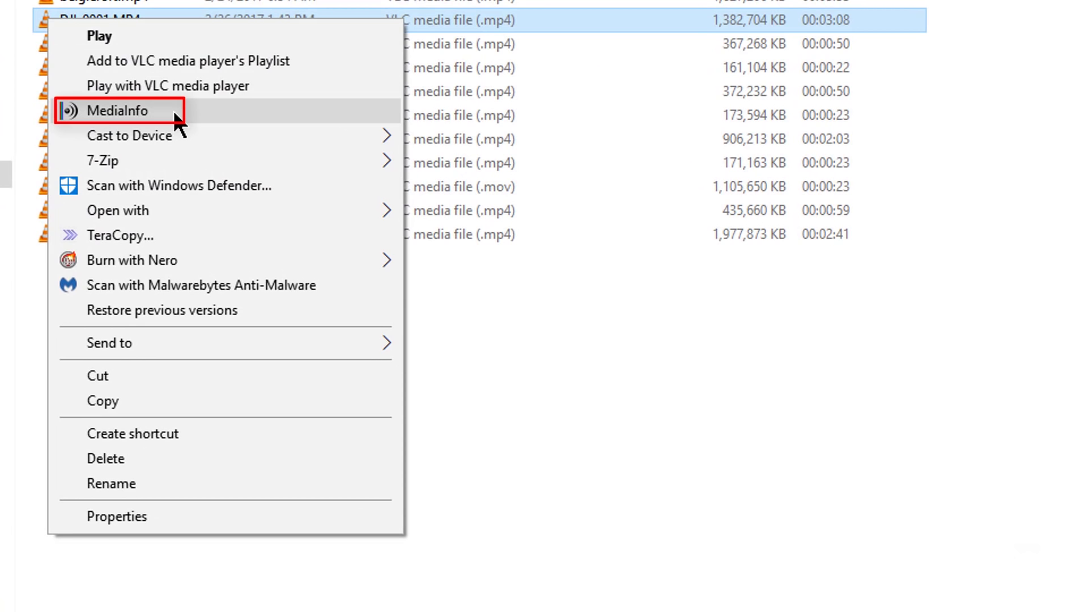
click(174, 115)
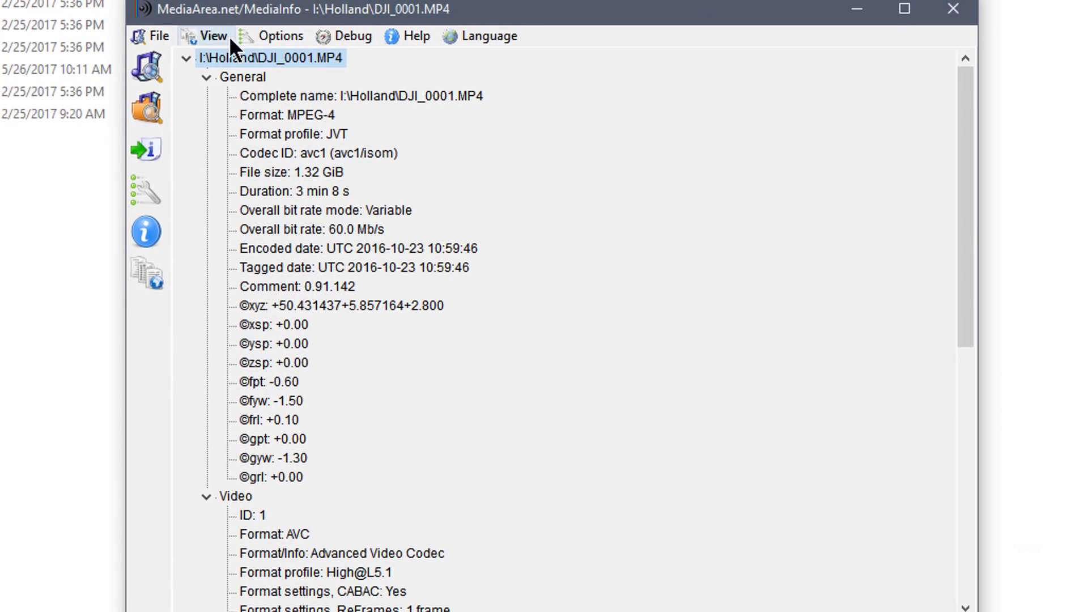
click(229, 36)
click(234, 104)
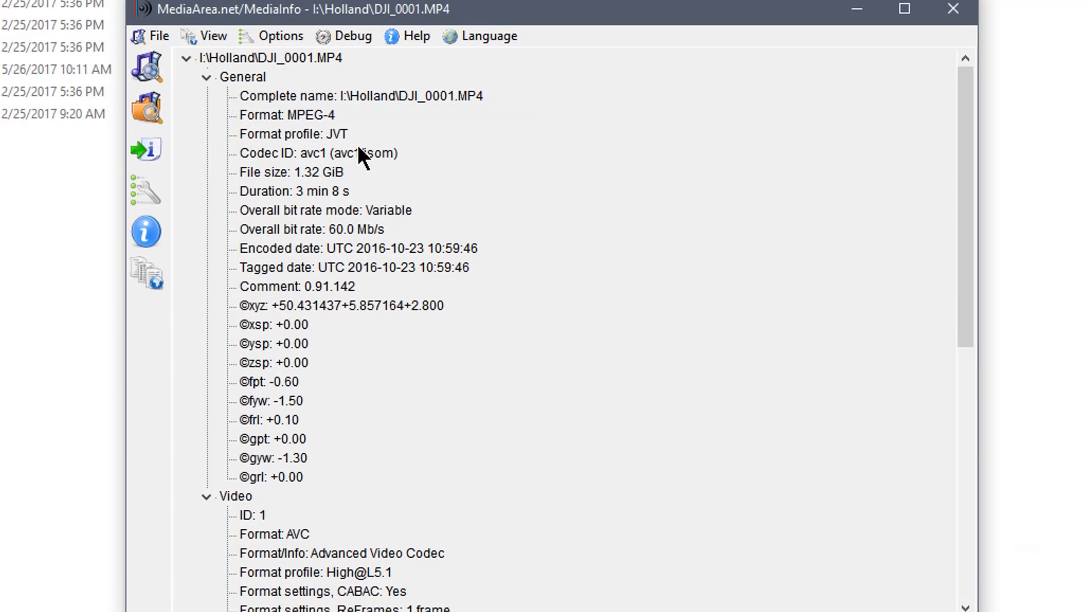
click(318, 117)
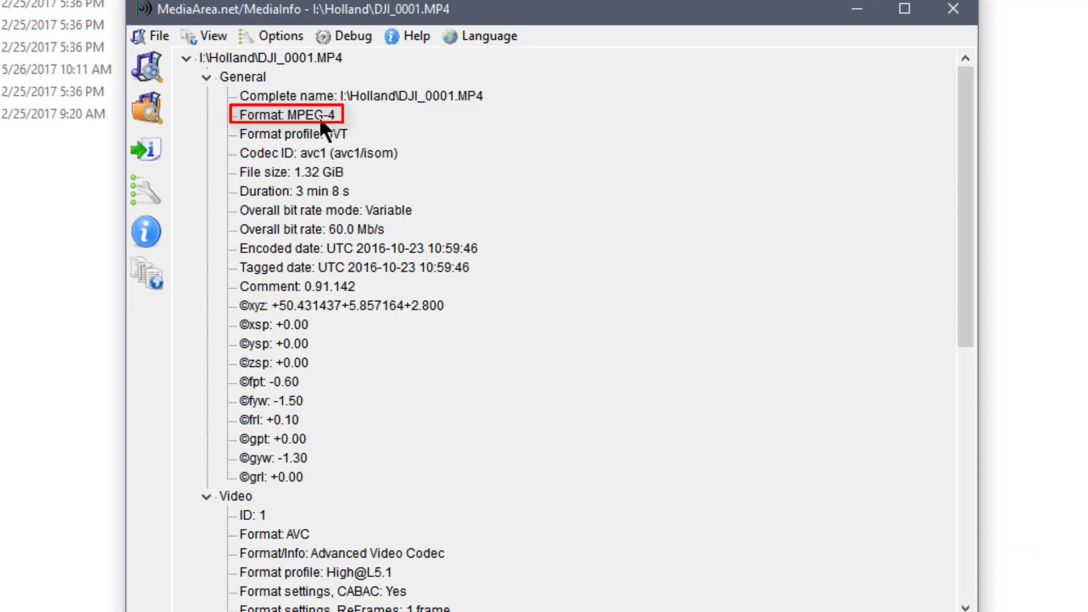
scroll(459, 234, down, 1)
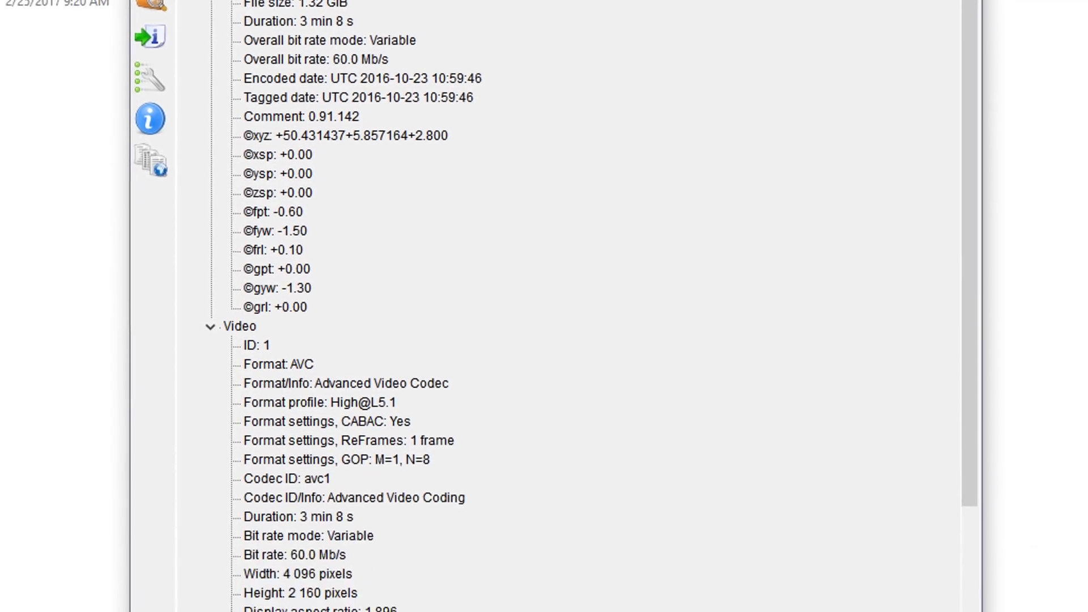
click(342, 460)
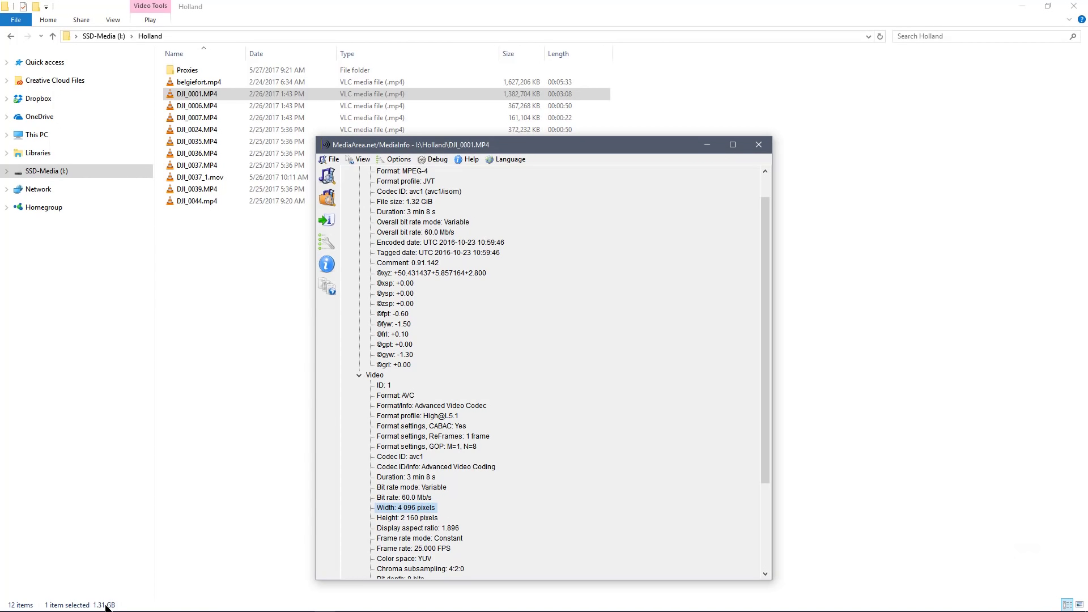
click(758, 144)
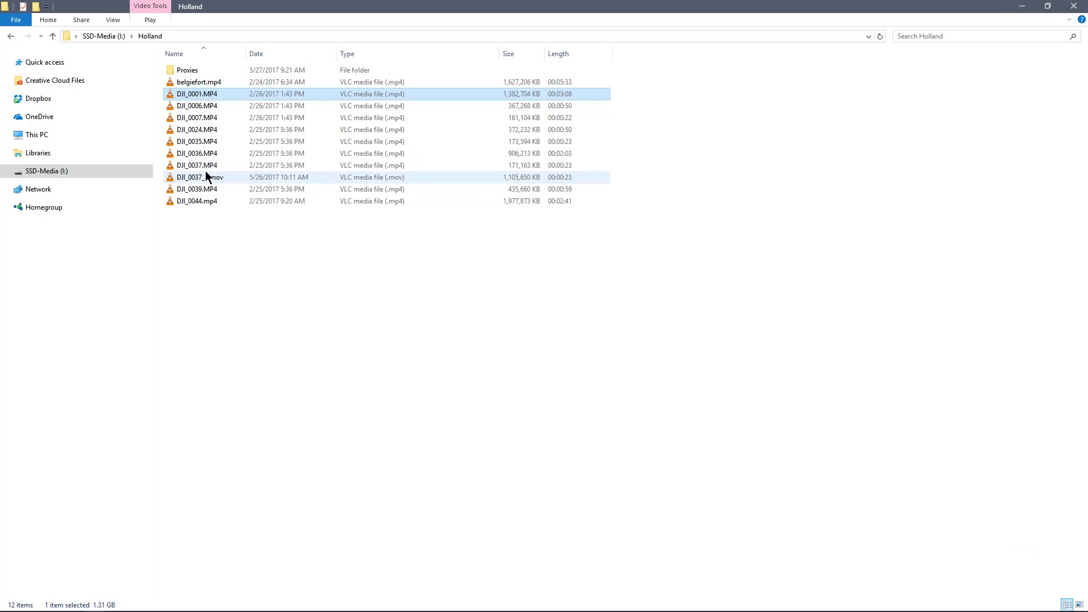
Play DJI_0037.MP4 with the sound muted, leave full screen and close the player.
double_click(169, 166)
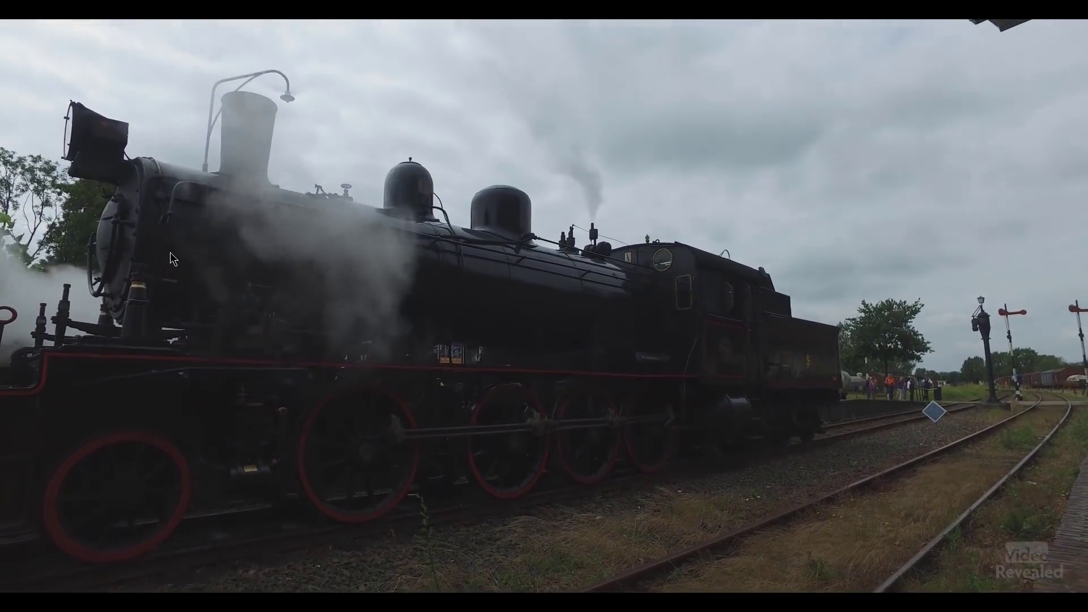
key(XF86AudioMute)
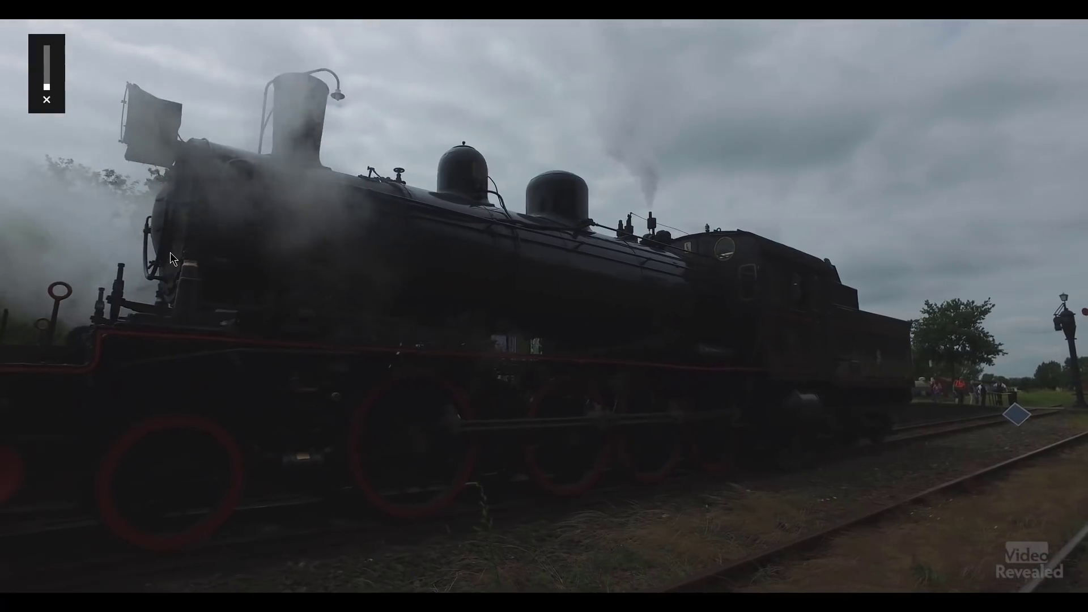
mouse_move(383, 247)
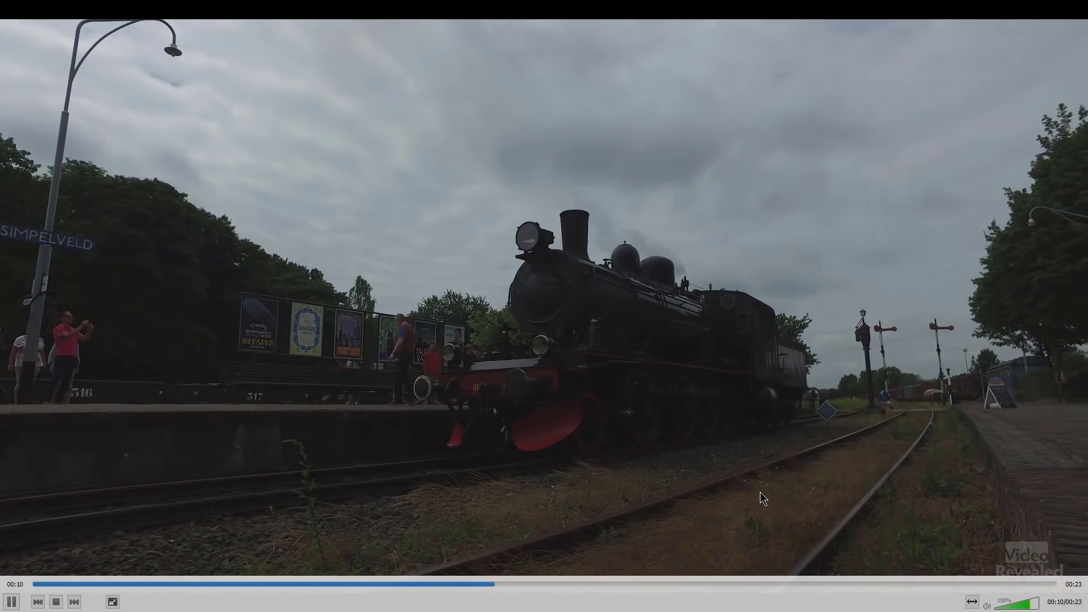
double_click(760, 492)
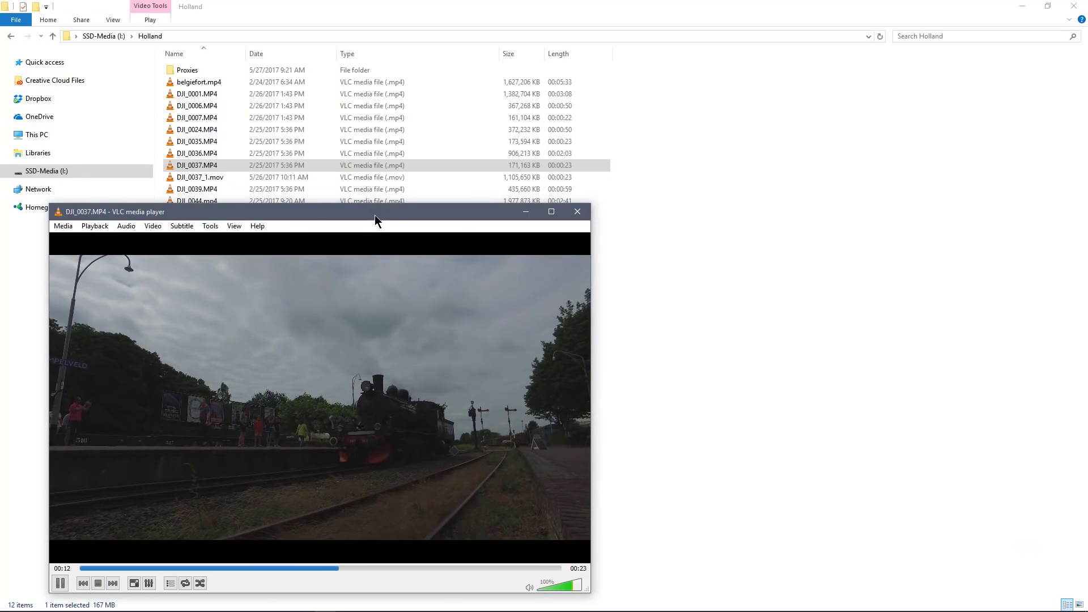
drag(375, 216, 668, 115)
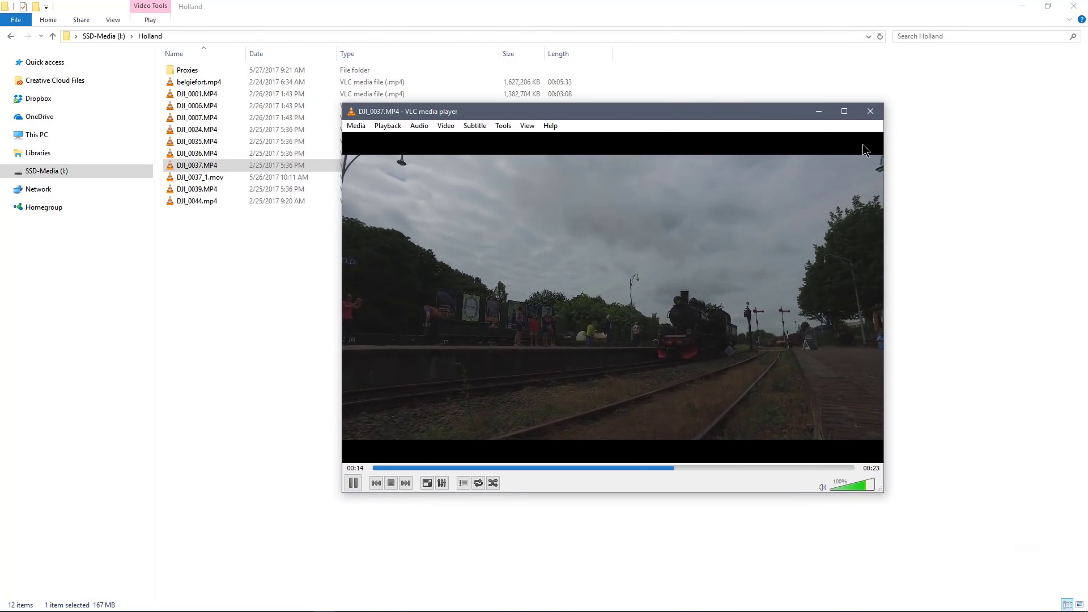
click(871, 111)
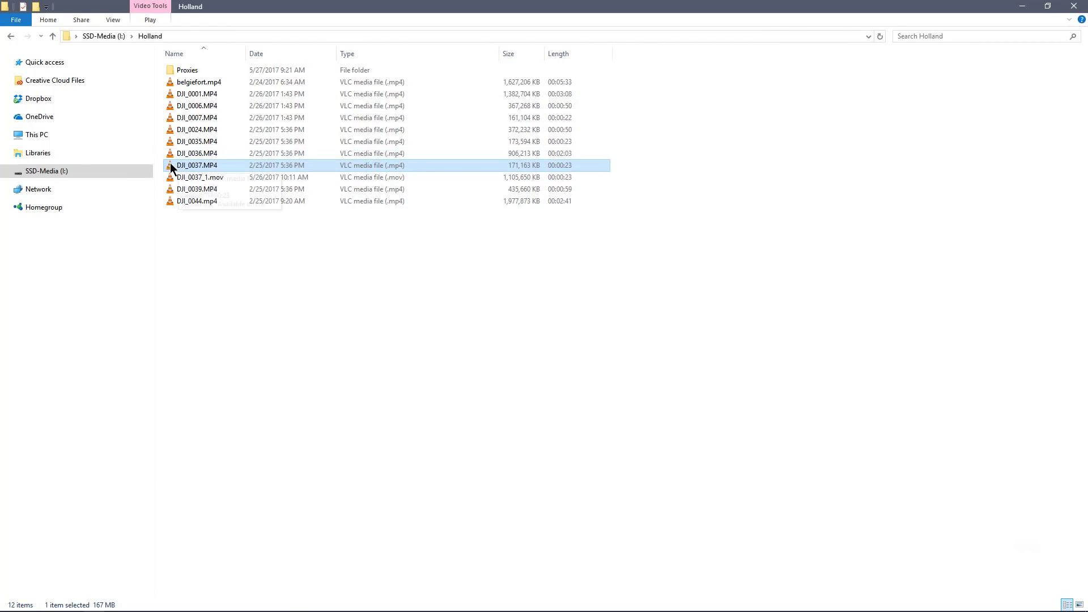
Examine the format and frame width of DJI_0037.MP4 in an enlarged MediaInfo window, and close it.
right_click(169, 163)
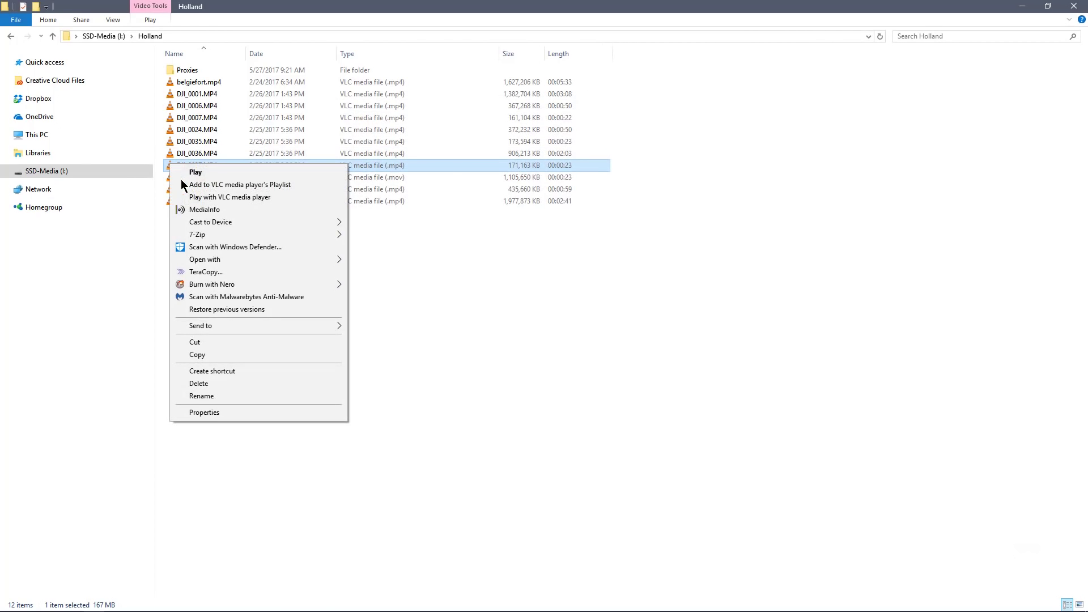
click(239, 211)
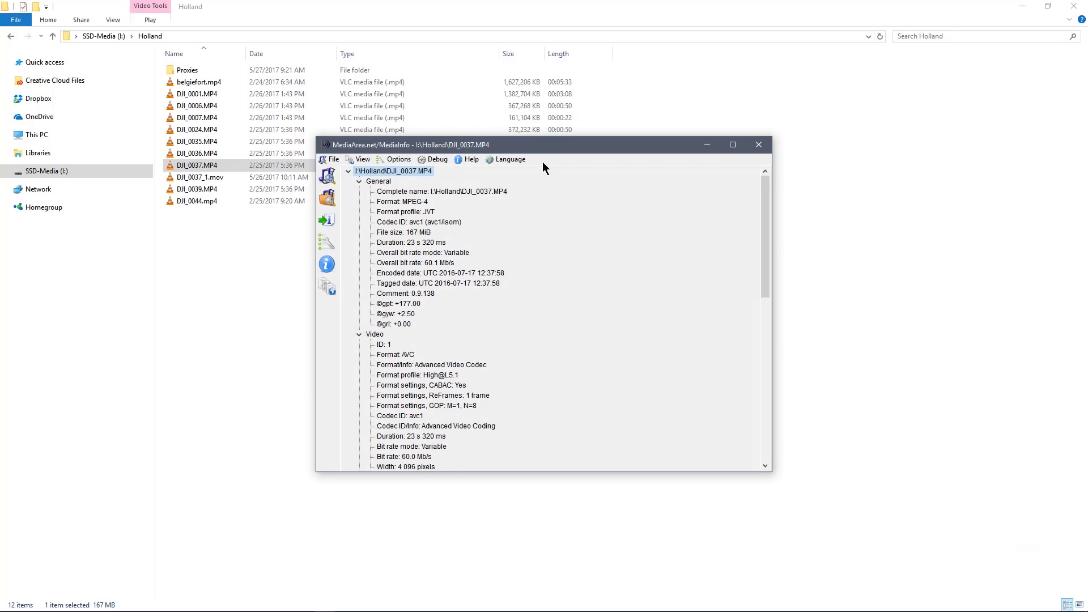
double_click(552, 138)
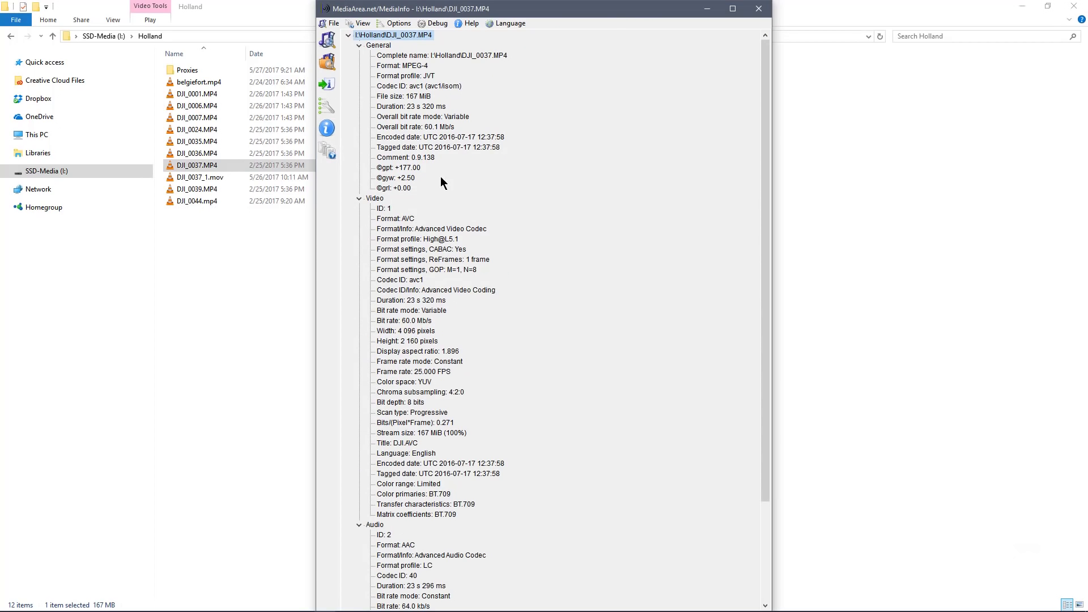
click(415, 66)
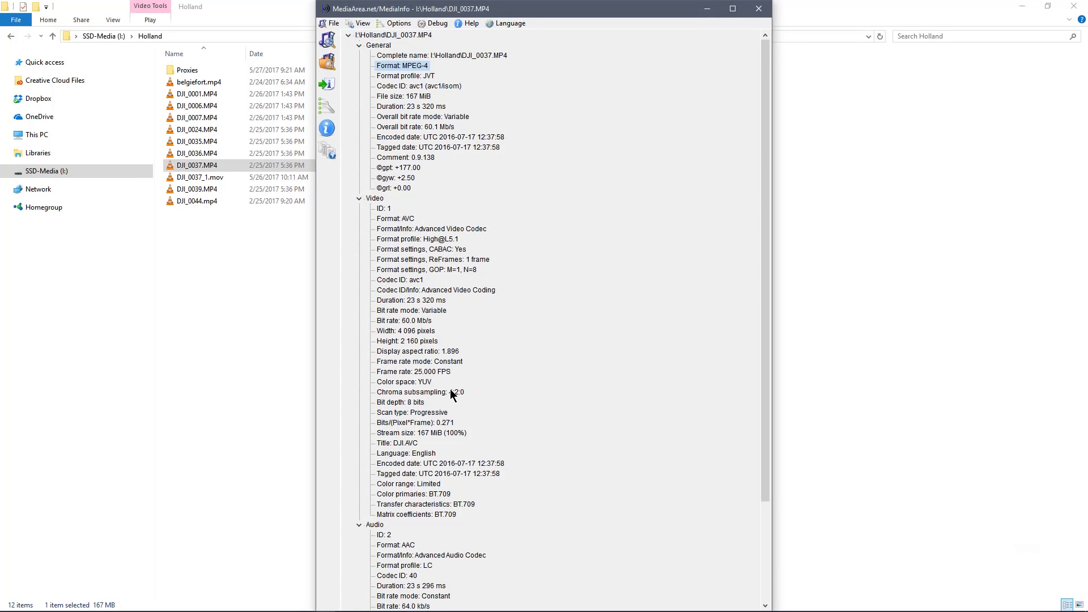
click(408, 332)
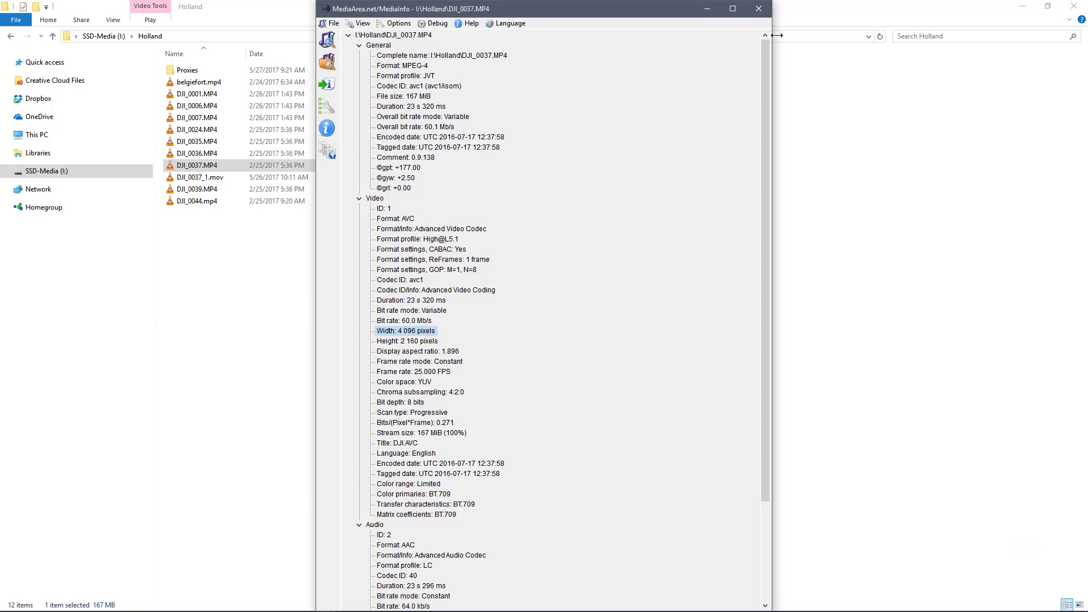
click(758, 9)
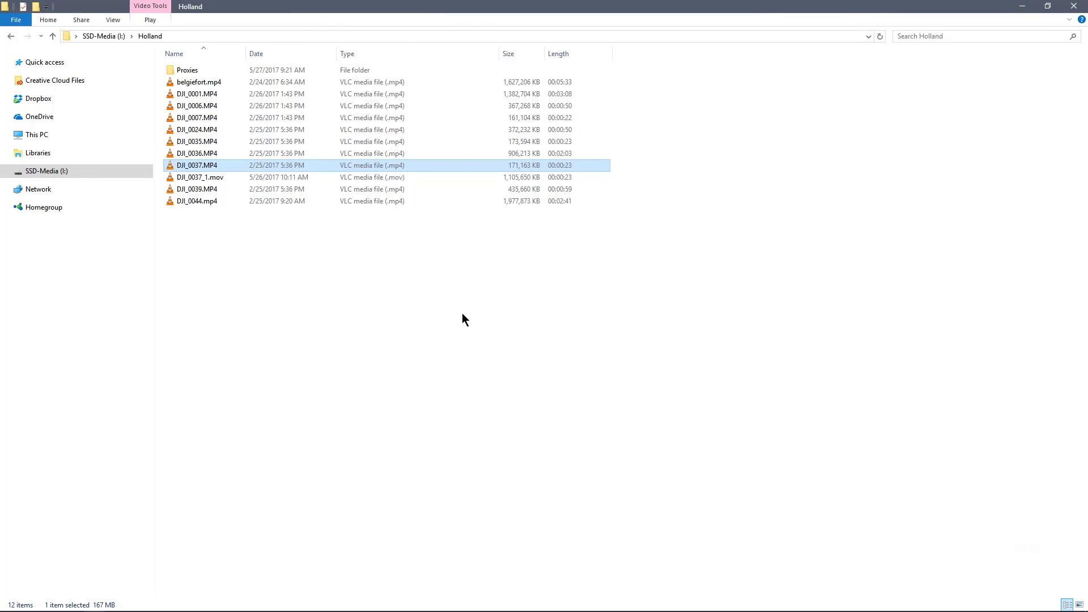
Compare the file sizes of DJI_0037.MP4 and DJI_0037_1.mov, and play the .mov version.
click(169, 179)
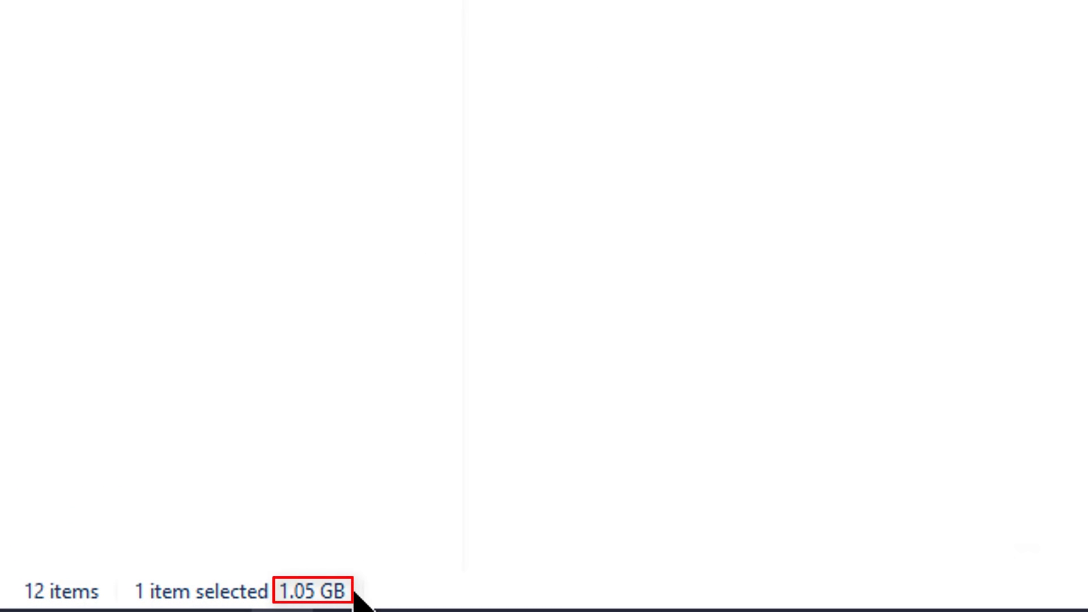
click(131, 248)
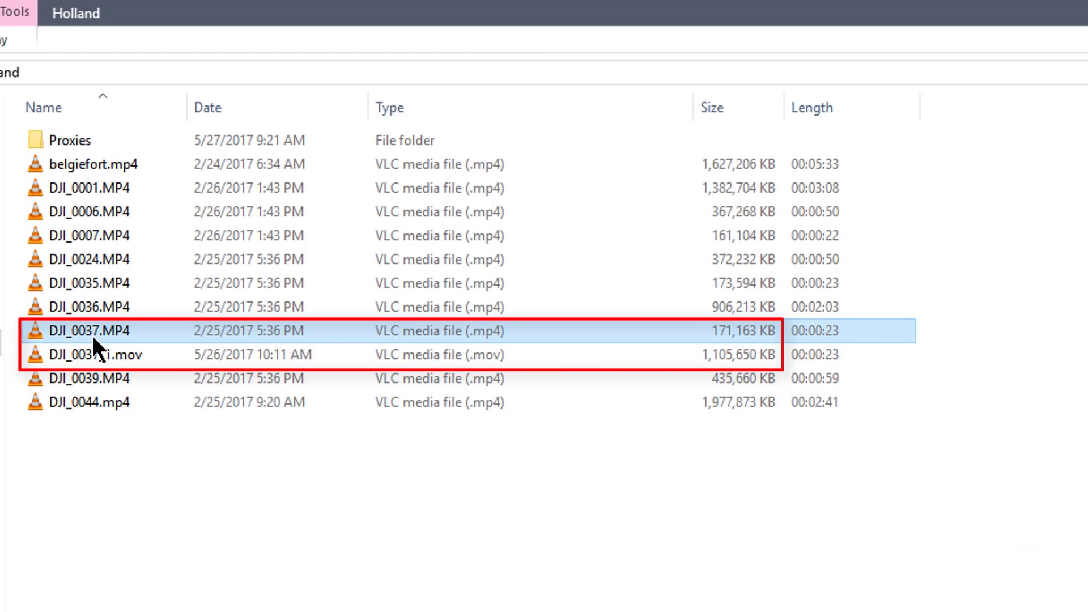
click(90, 356)
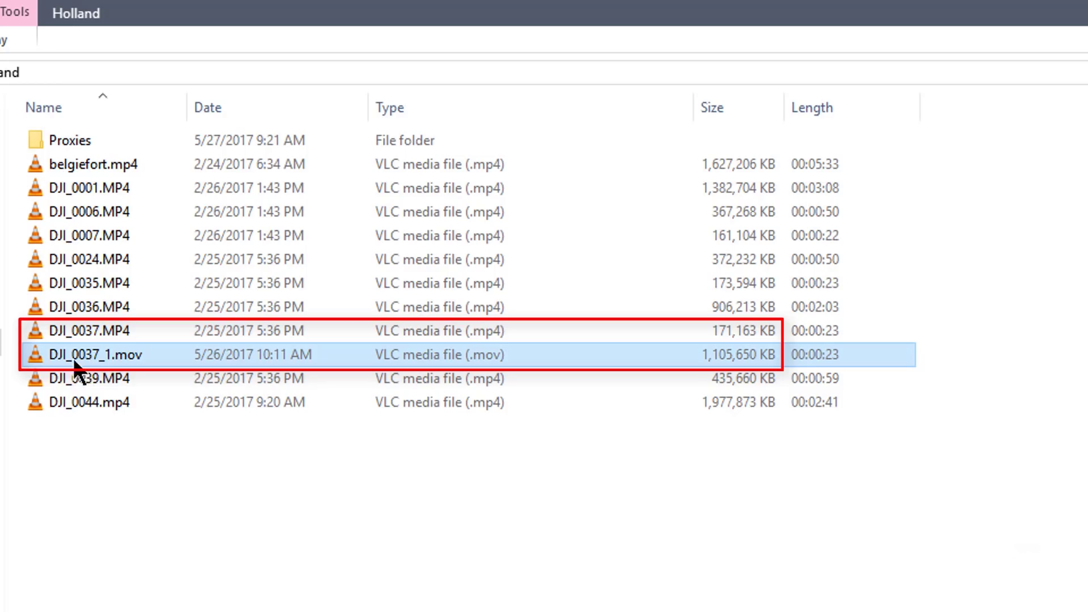
double_click(36, 356)
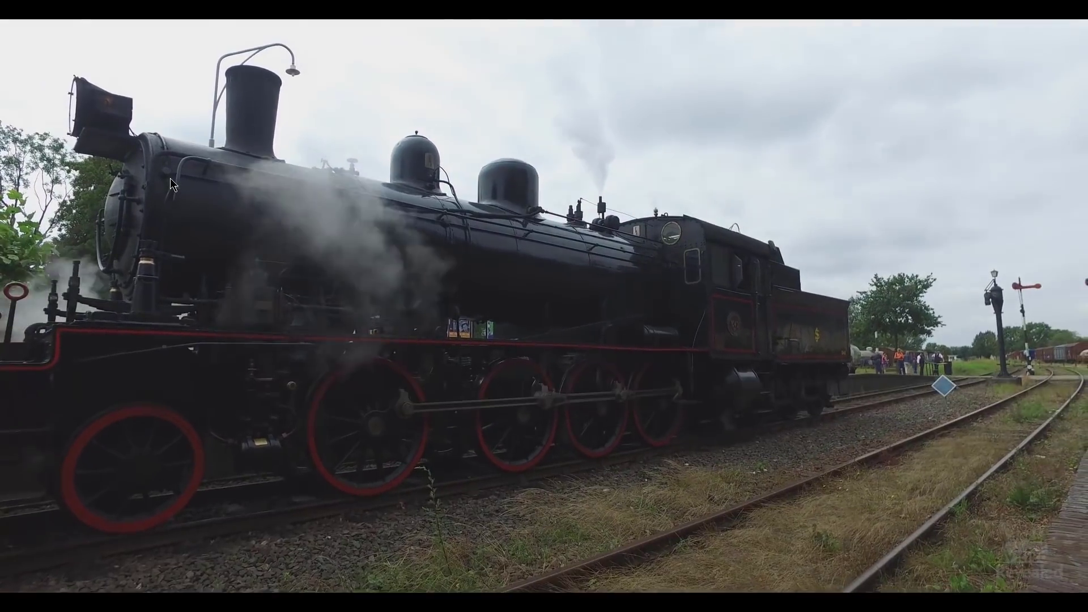
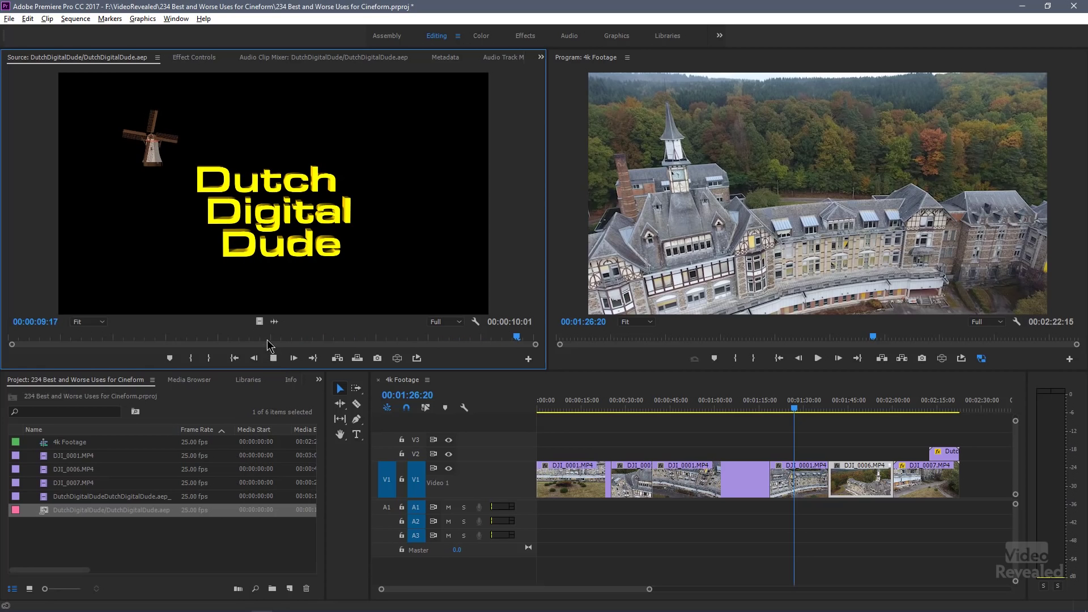
Place the DutchDigitalDude After Effects composition on track V2 just before the one-minute mark and park the playhead over it at 00:01:01:14.
drag(358, 340, 239, 340)
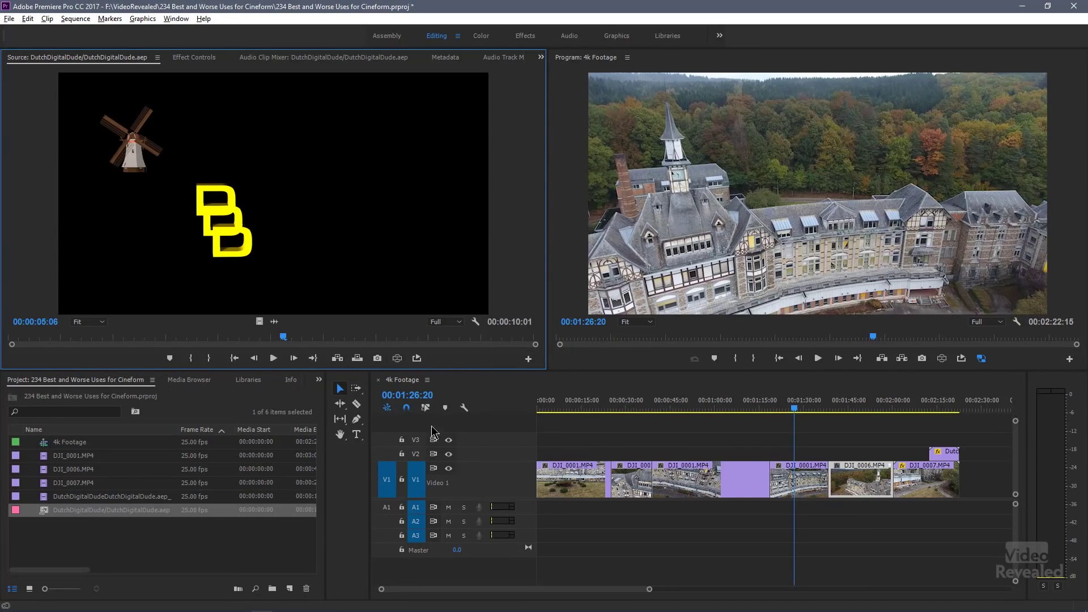
drag(45, 515, 574, 412)
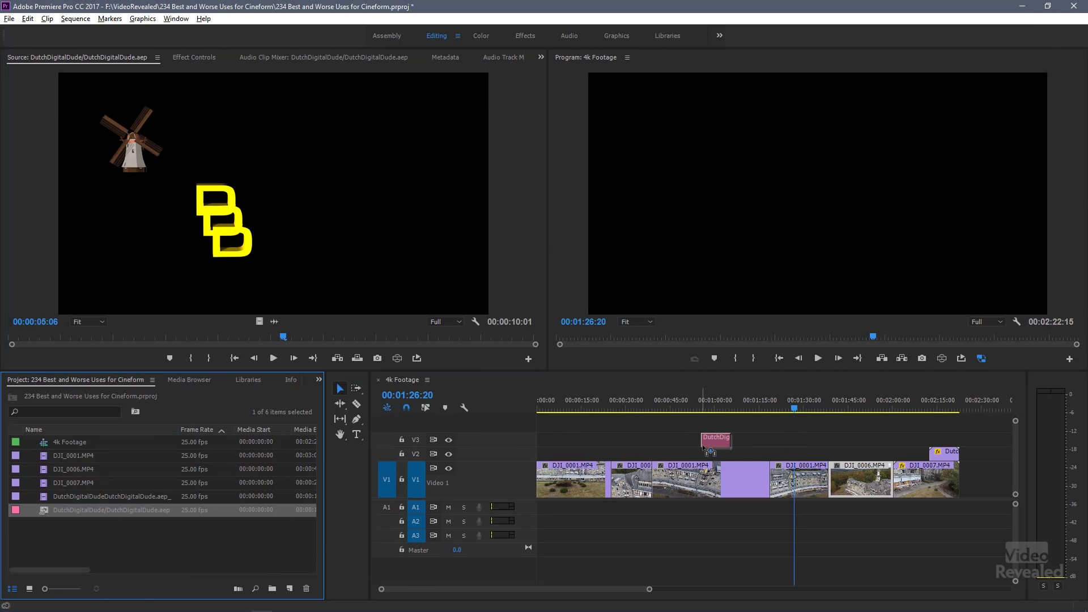
drag(704, 462, 698, 458)
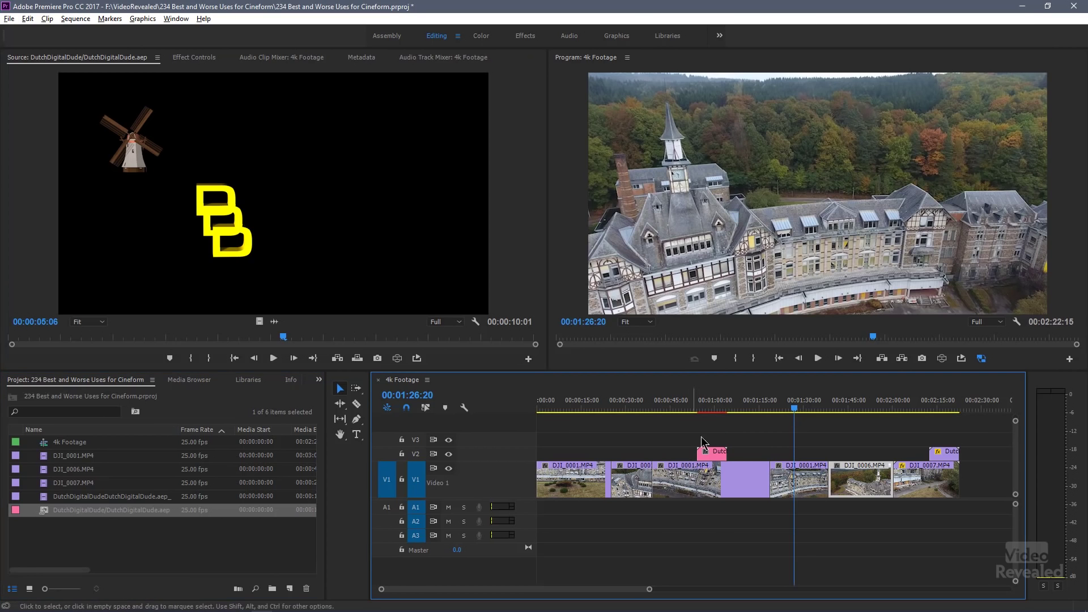
click(712, 407)
click(719, 409)
key(=)
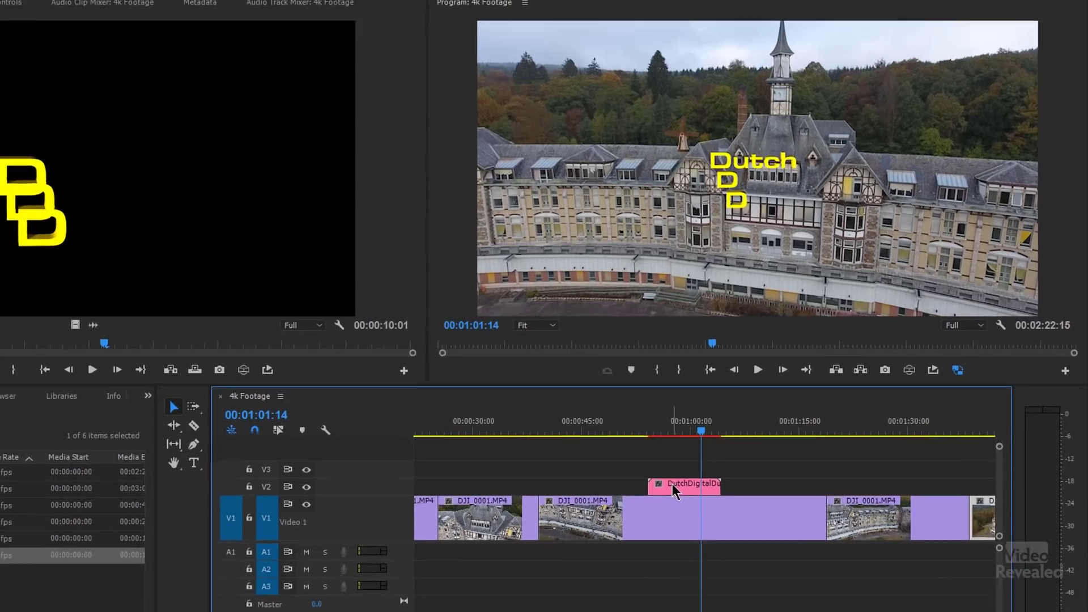
Review the source, format and GoPro CineForm preset options of Render and Replace for the composition clip on V2, and cancel without rendering.
right_click(751, 455)
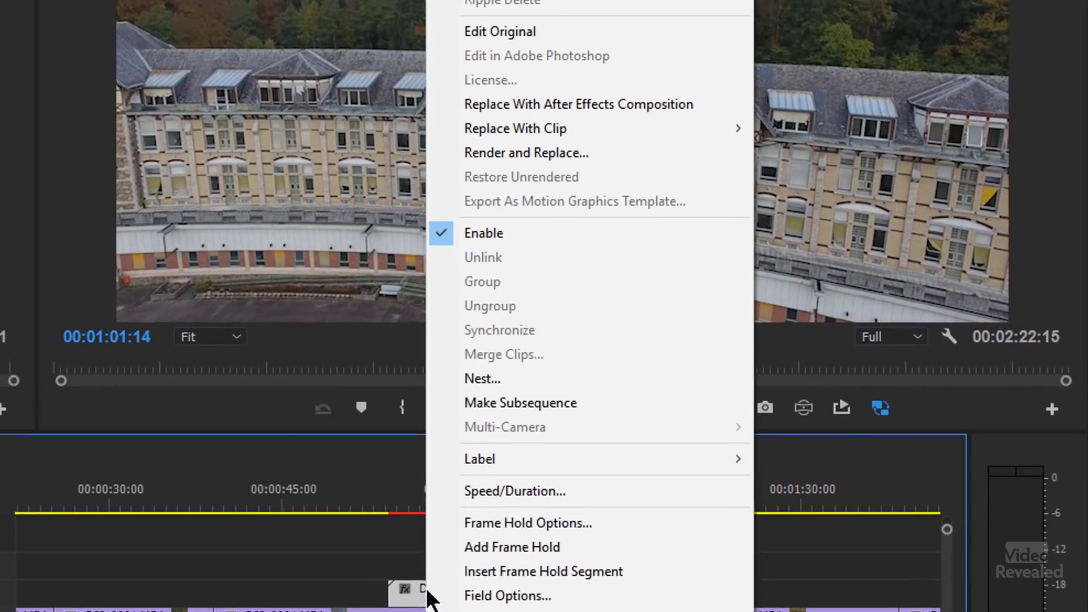
click(522, 158)
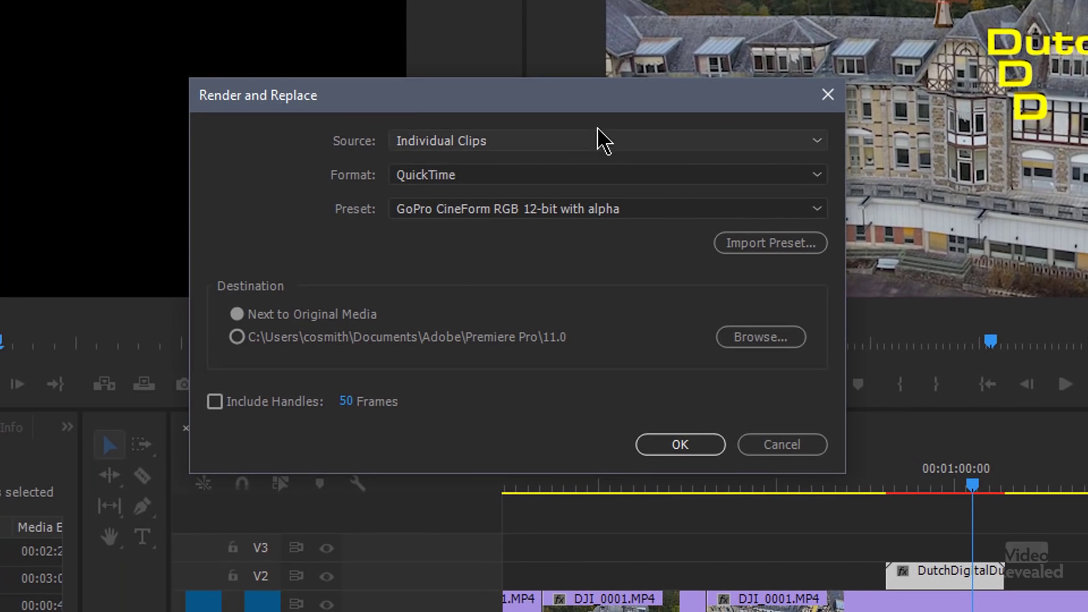
click(506, 141)
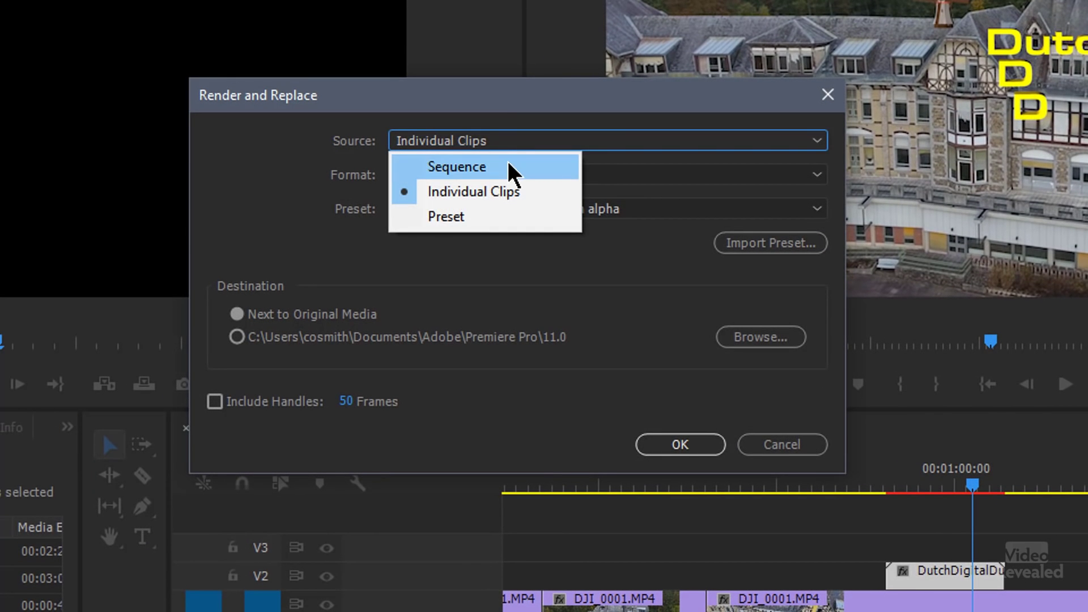
click(524, 196)
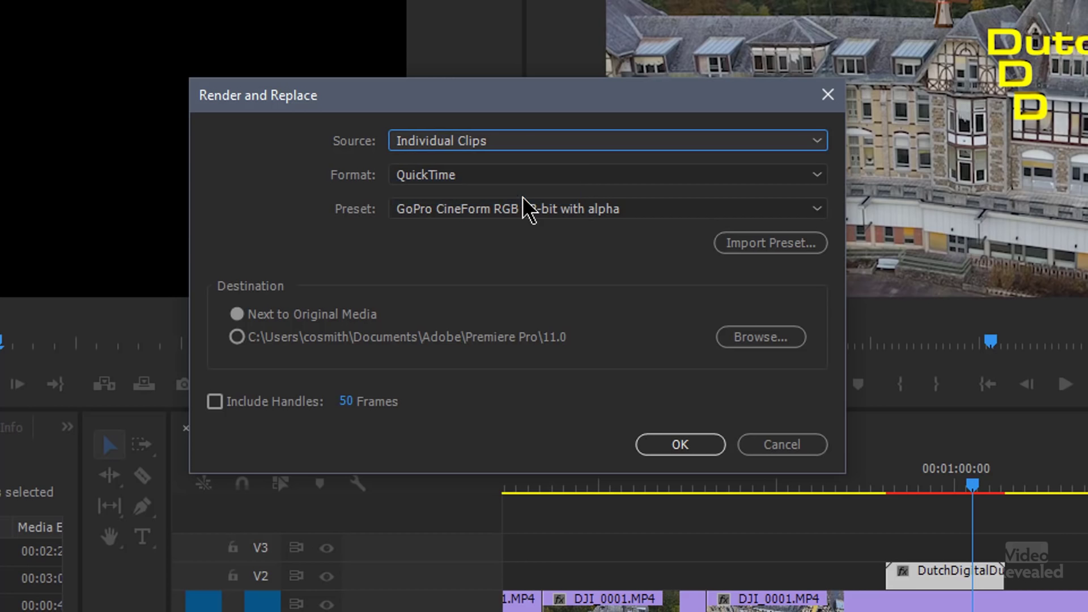
click(493, 175)
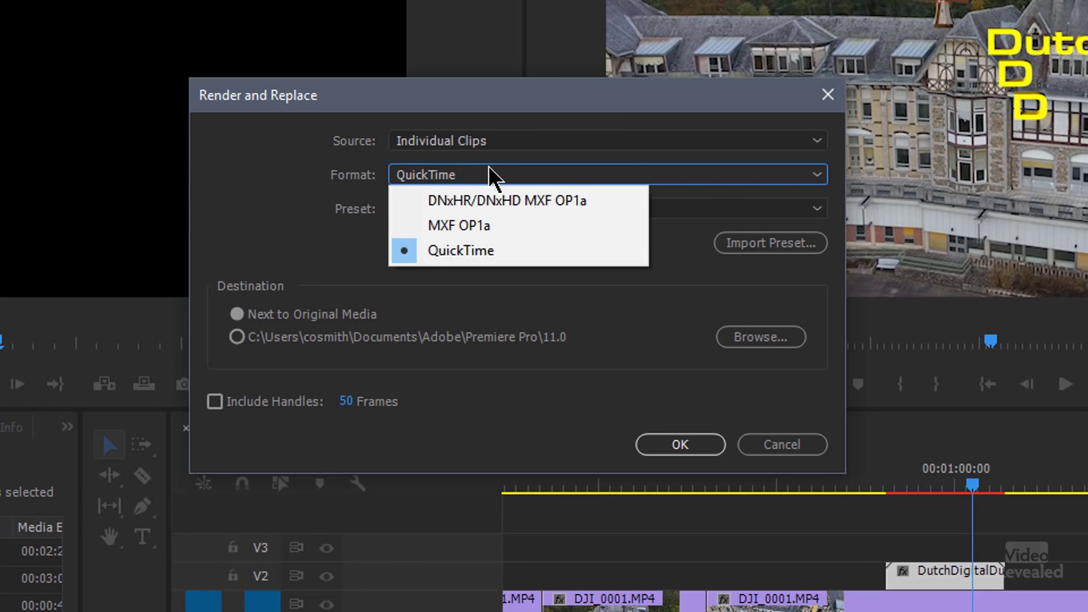
click(526, 255)
click(520, 212)
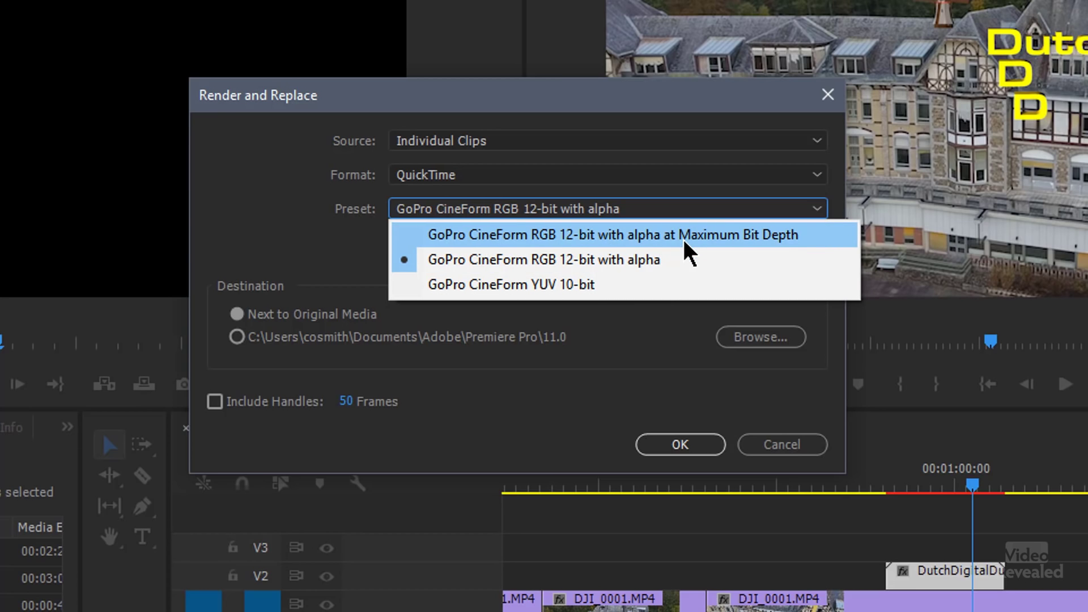
click(621, 261)
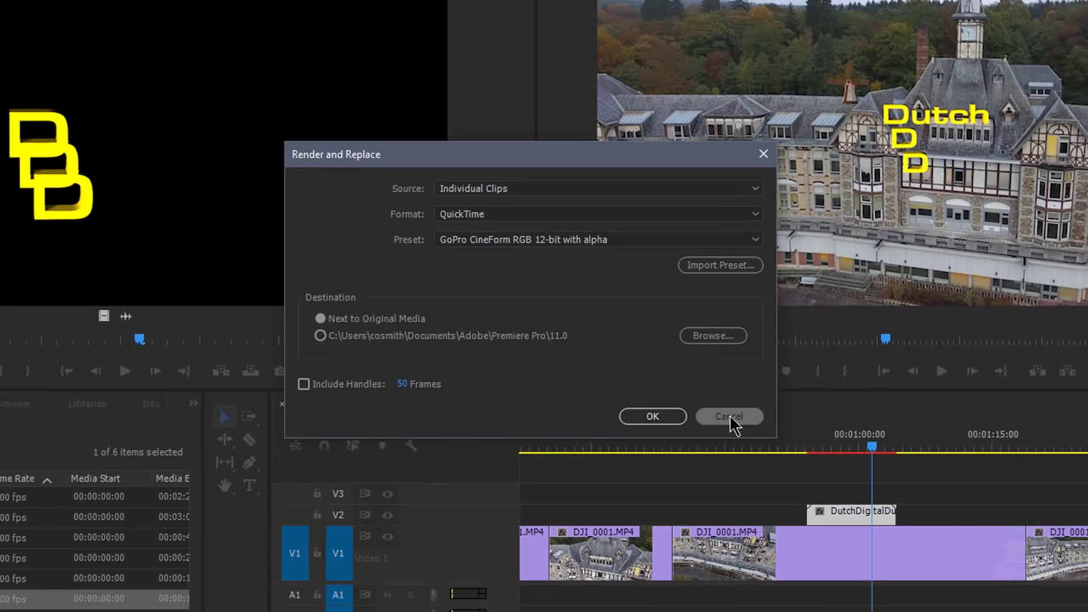
click(784, 447)
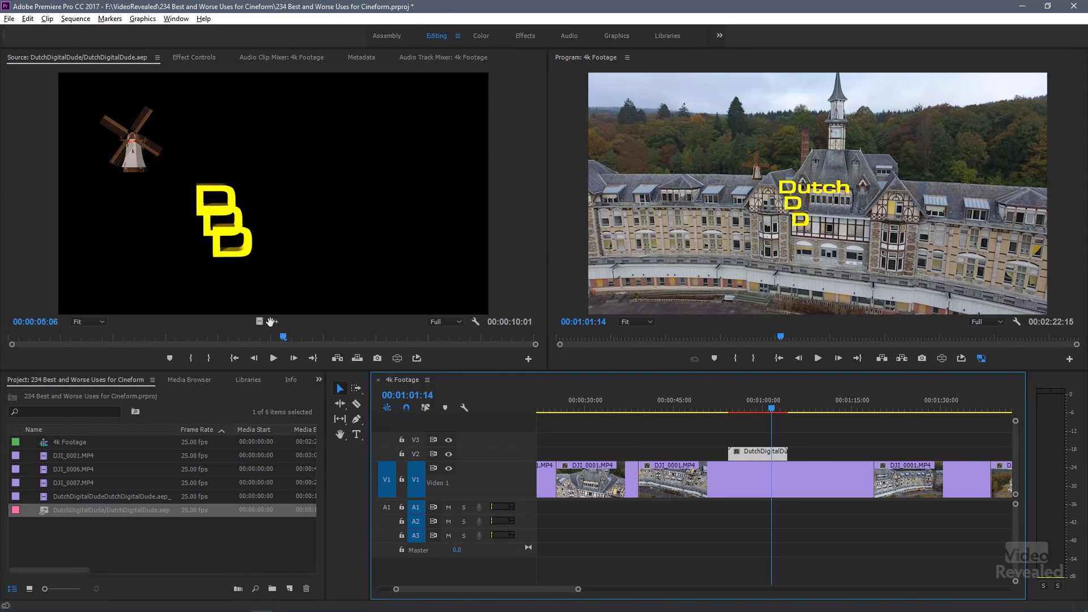
Show the transparency grid behind the composition in the Source monitor and scrub forward to 00:00:08:22.
click(475, 322)
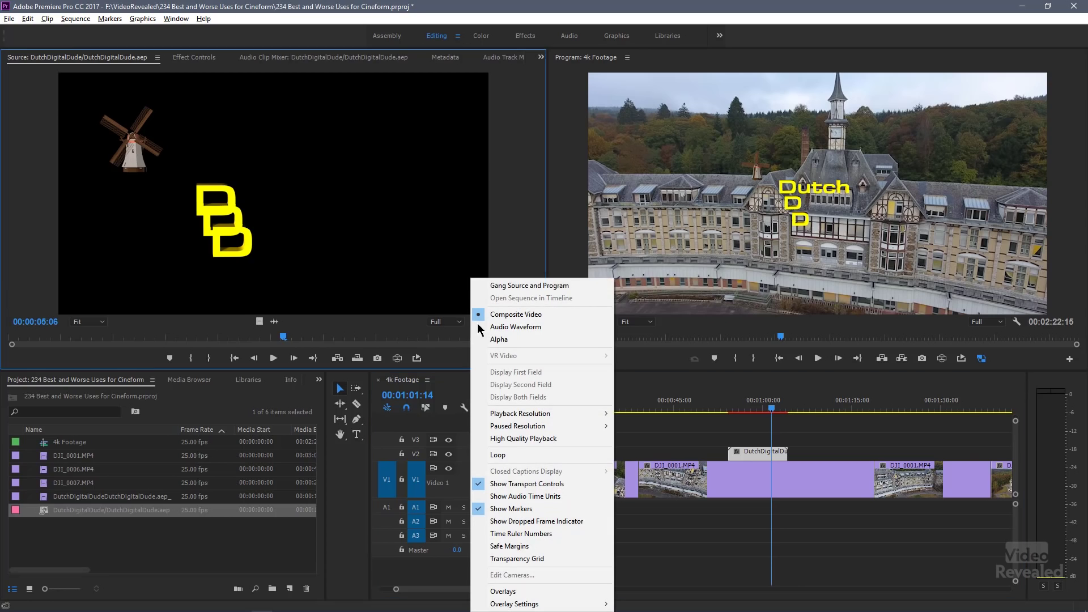
click(517, 559)
drag(283, 342, 430, 334)
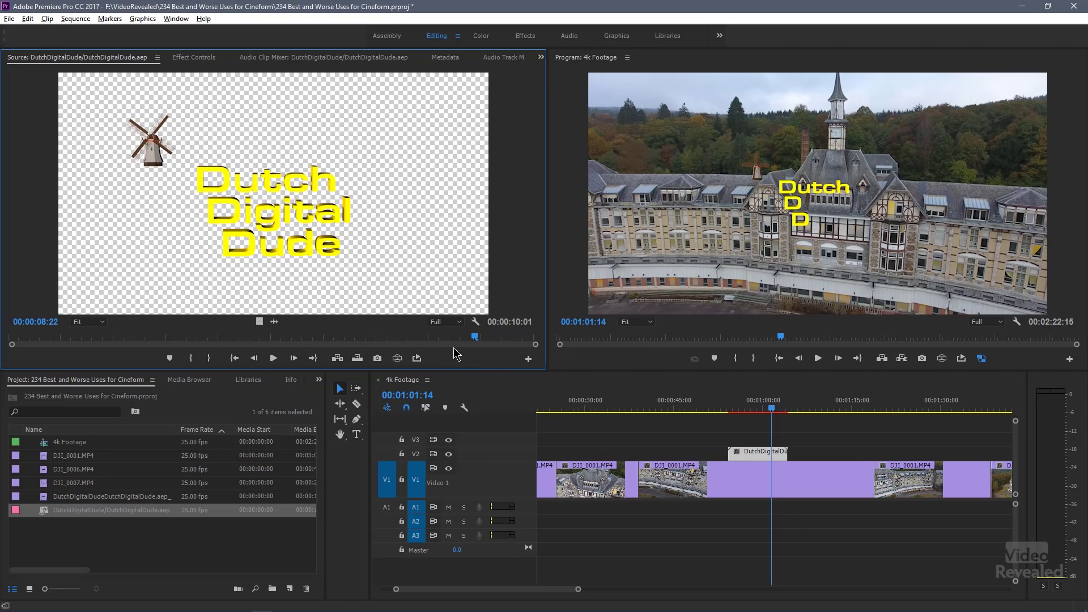
Play the end of the sequence from 00:02:07:19 and stop on the full title at 00:02:21:05.
click(871, 408)
scroll(837, 404, down, 5)
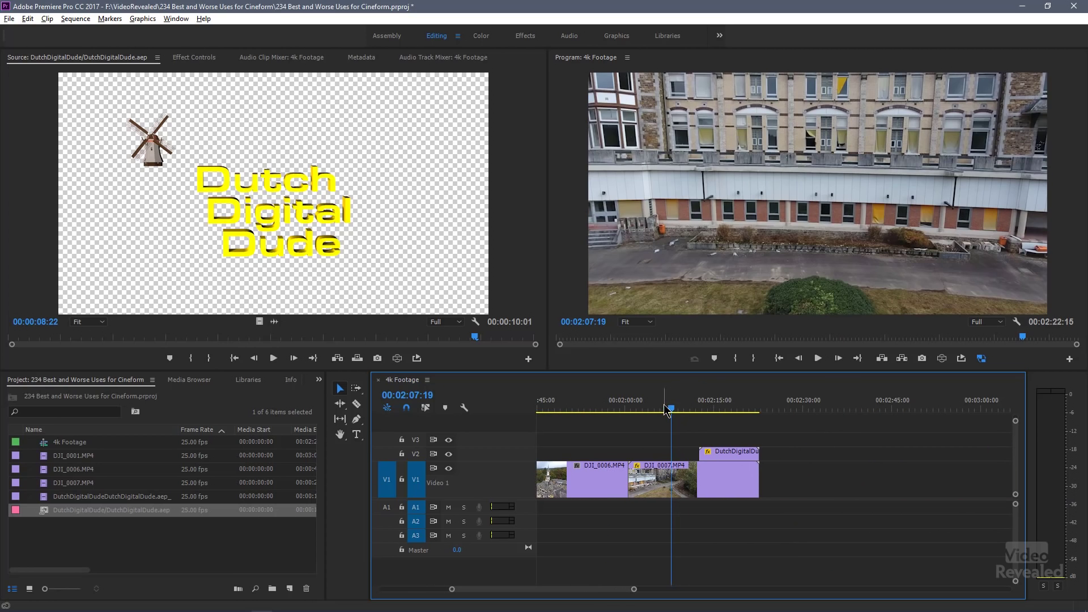
key(space)
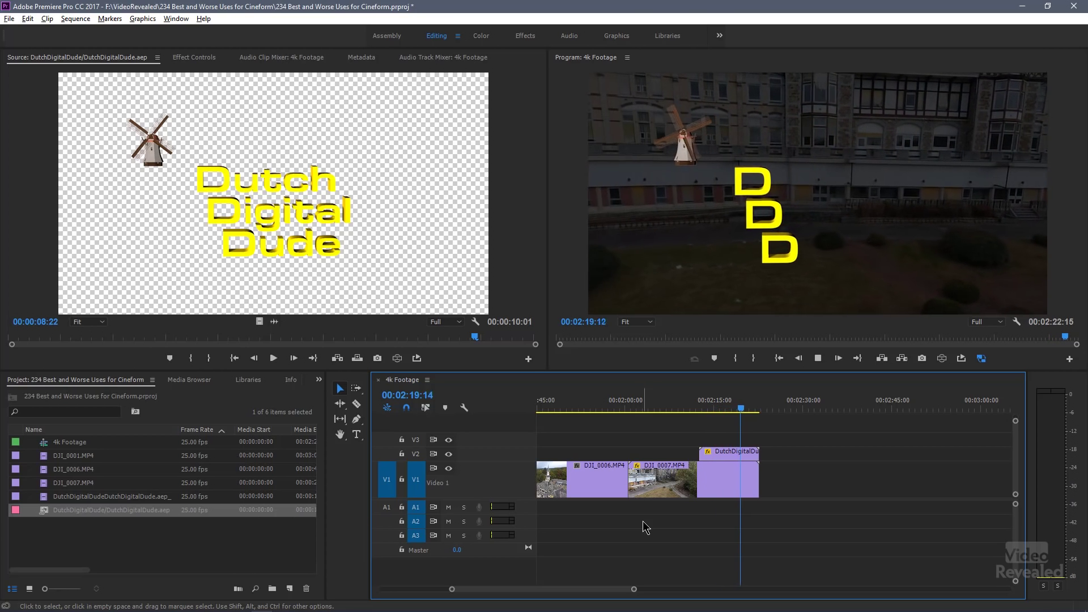
key(space)
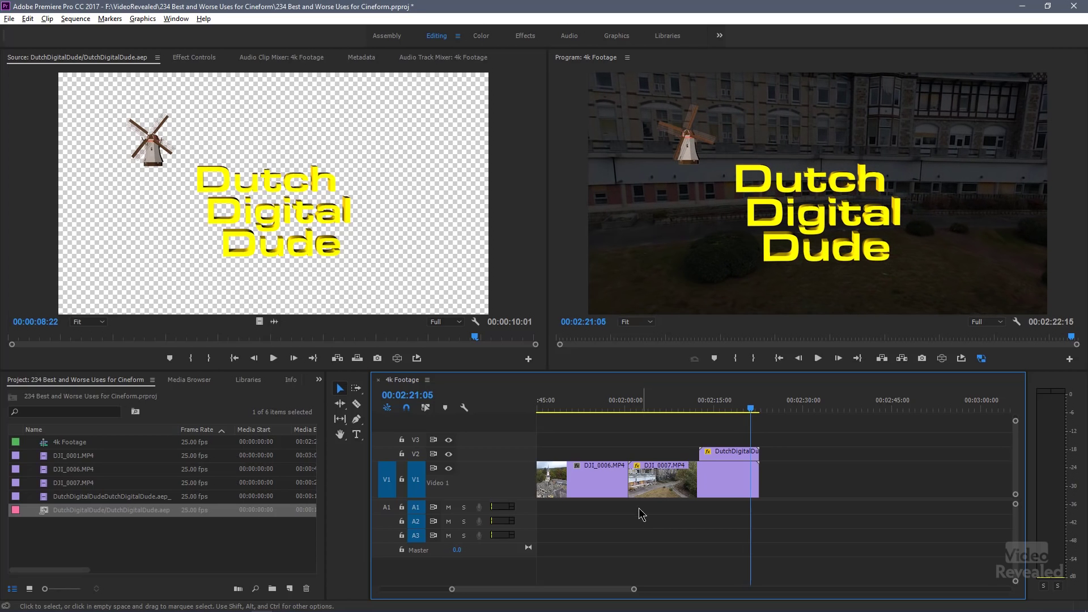
Hide the footage on track V1 and turn off the Source monitor's transparency grid.
click(449, 469)
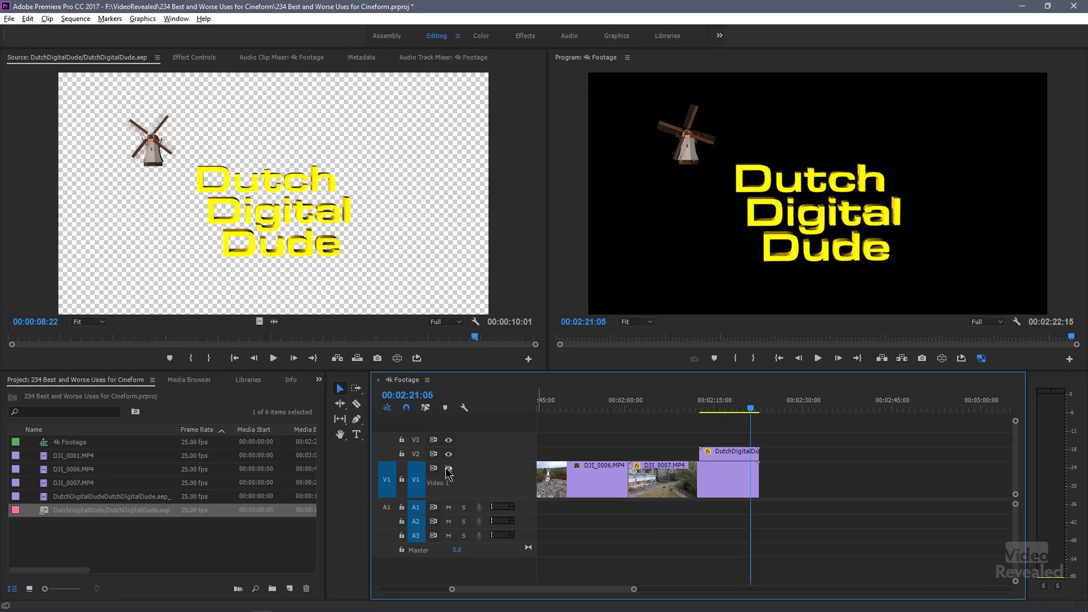
click(474, 323)
click(521, 558)
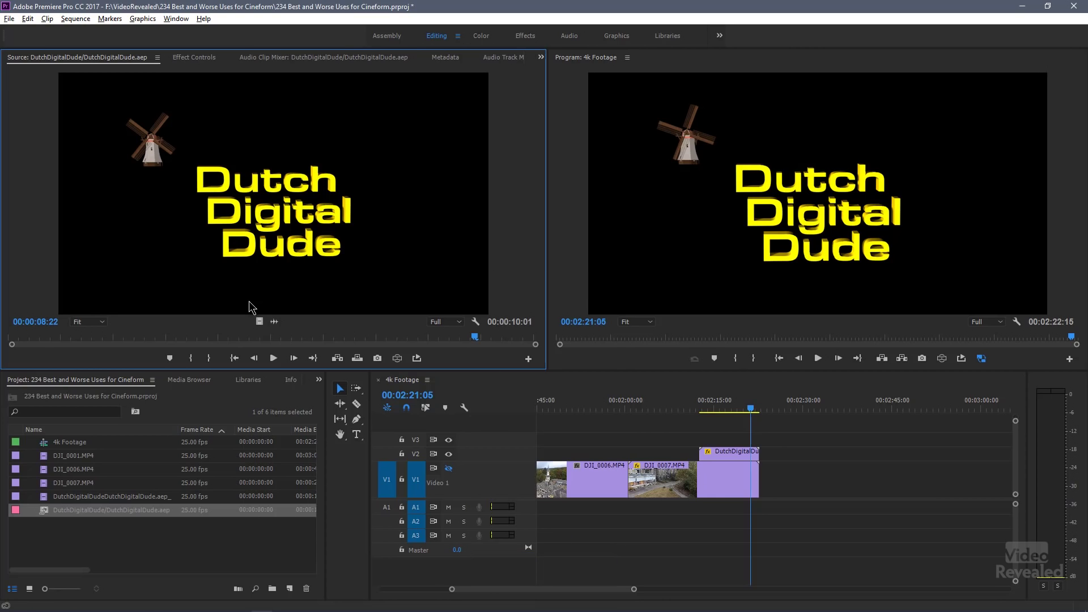